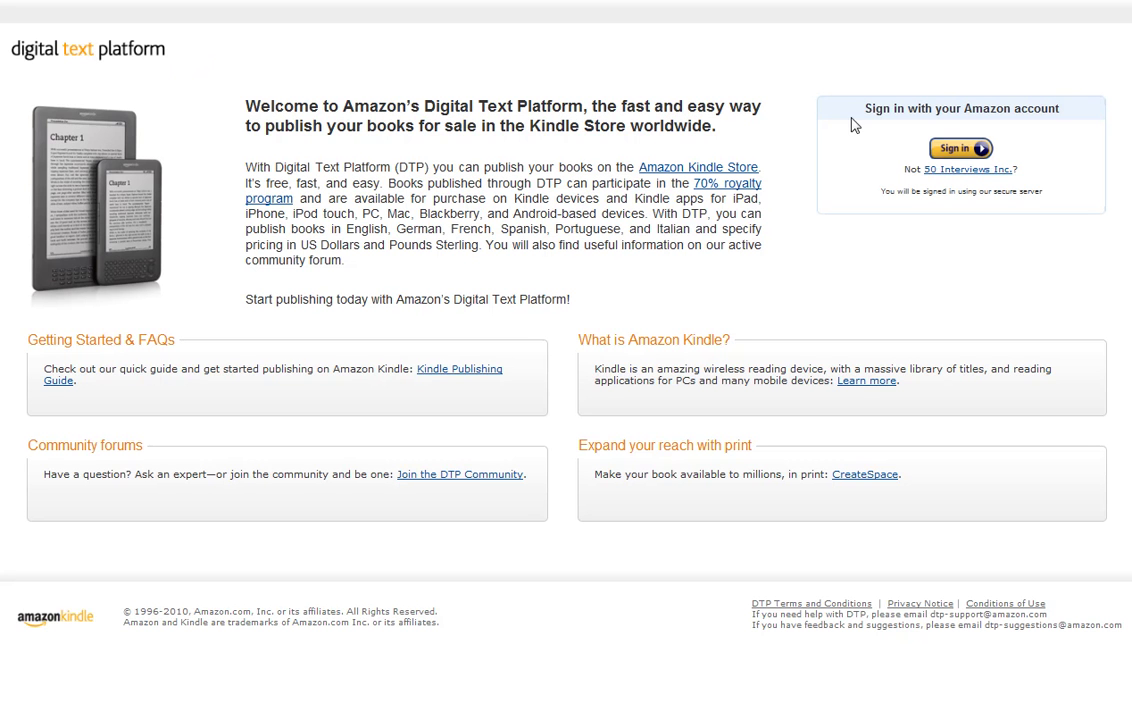
Step: Sign in to the publishing account and start a new title from the Bookshelf
click(951, 151)
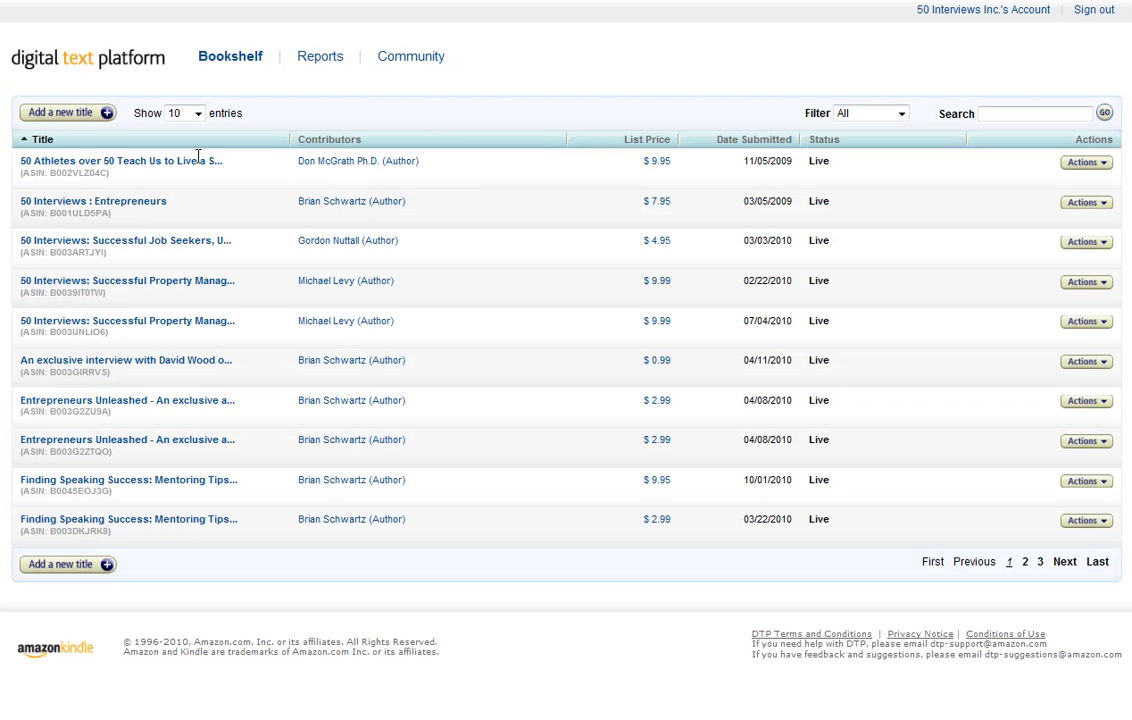
click(72, 119)
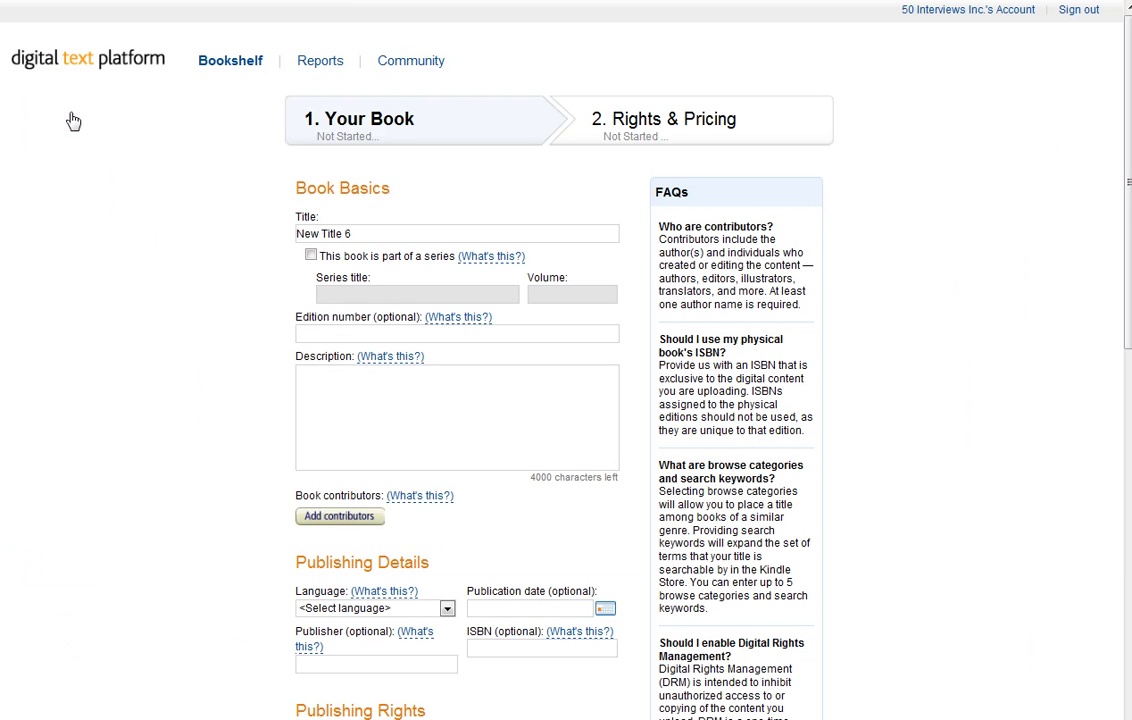
Step: Move down the filled-in title form to Product Image and open the cover upload
scroll(692, 245, down, 2)
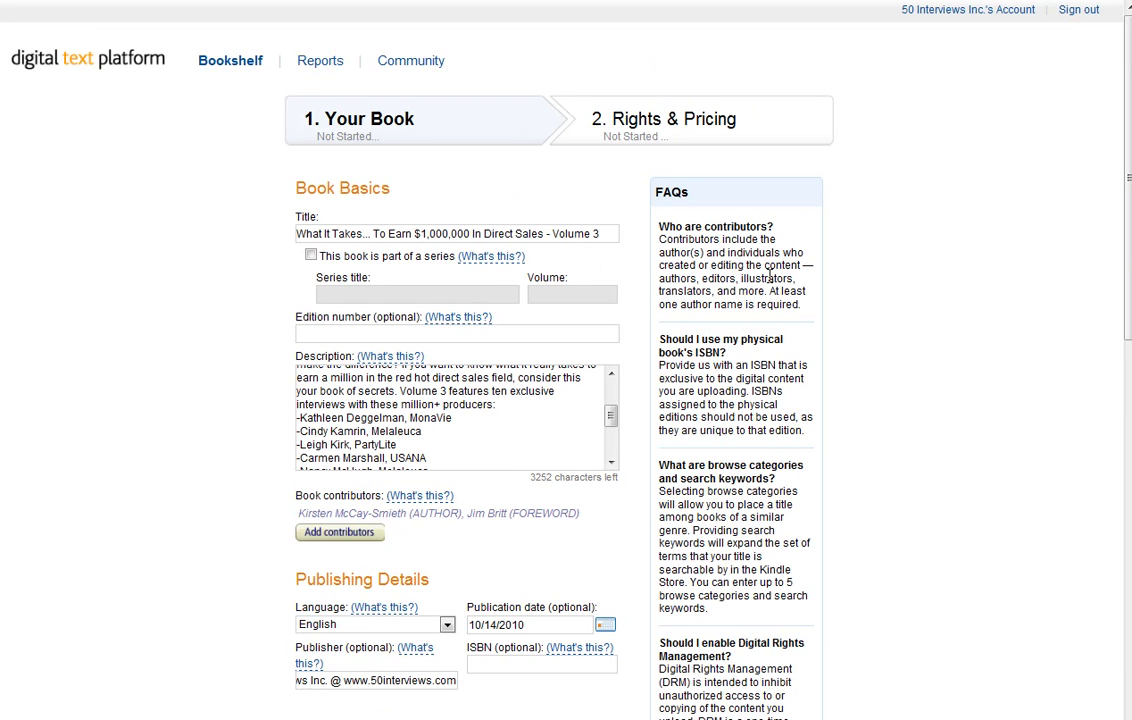
scroll(1005, 357, down, 2)
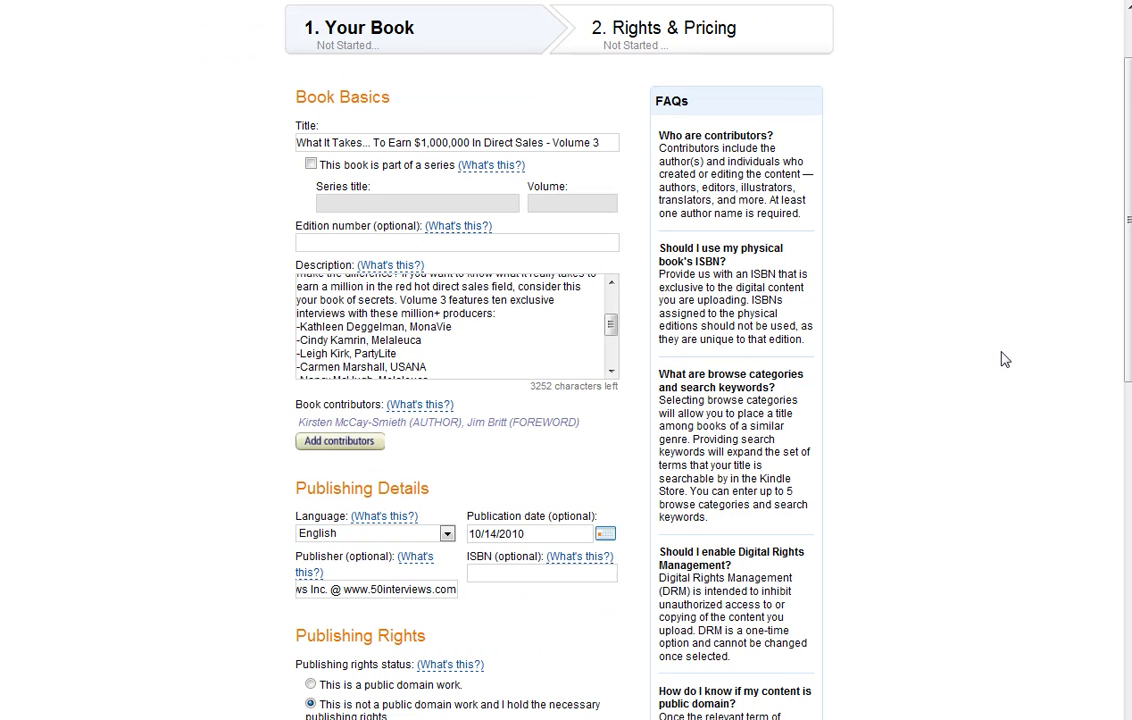
scroll(958, 383, down, 10)
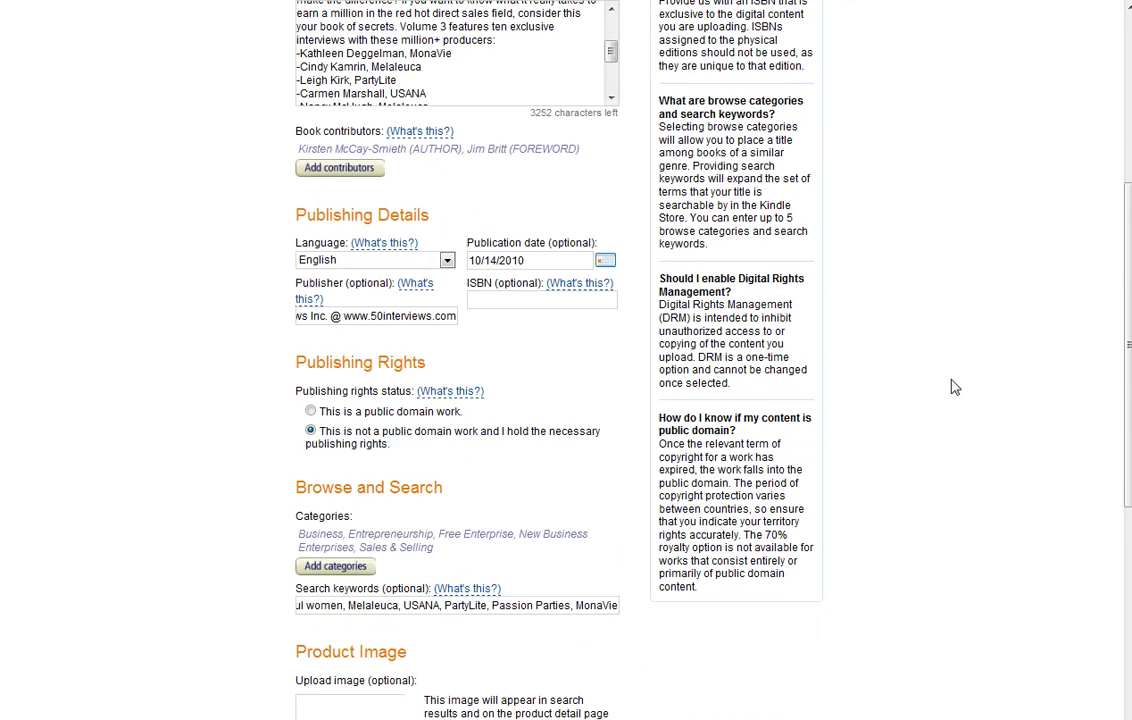
scroll(949, 398, down, 2)
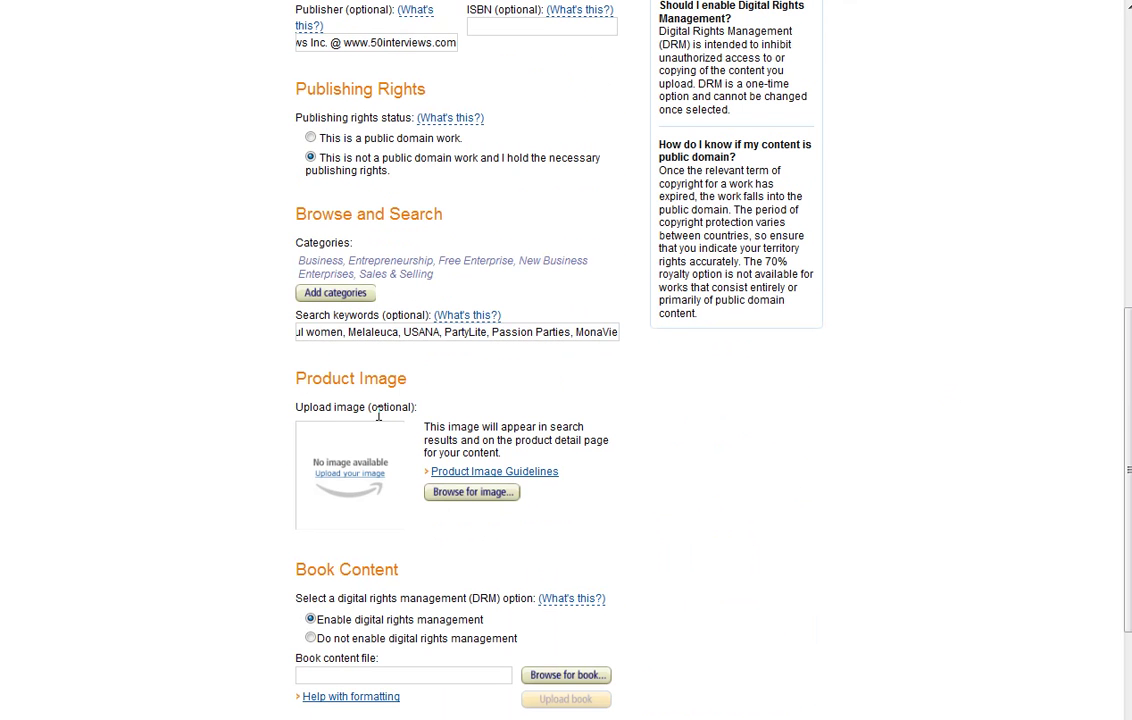
click(466, 496)
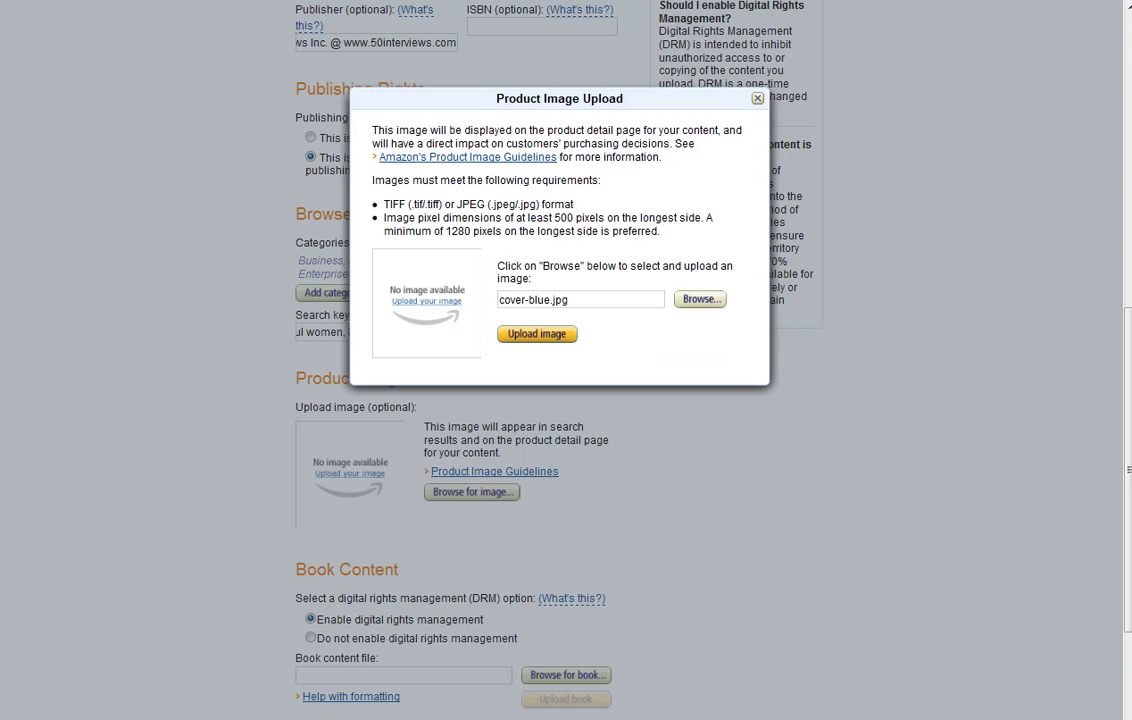
key(alt+Tab)
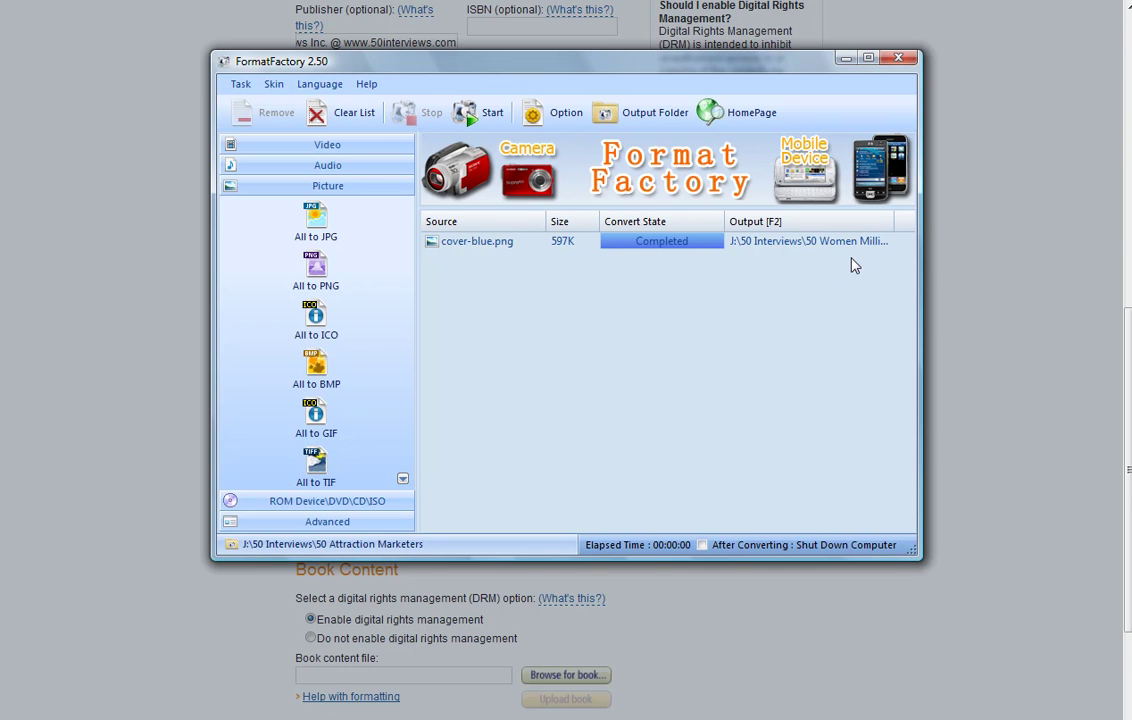
key(alt+Tab)
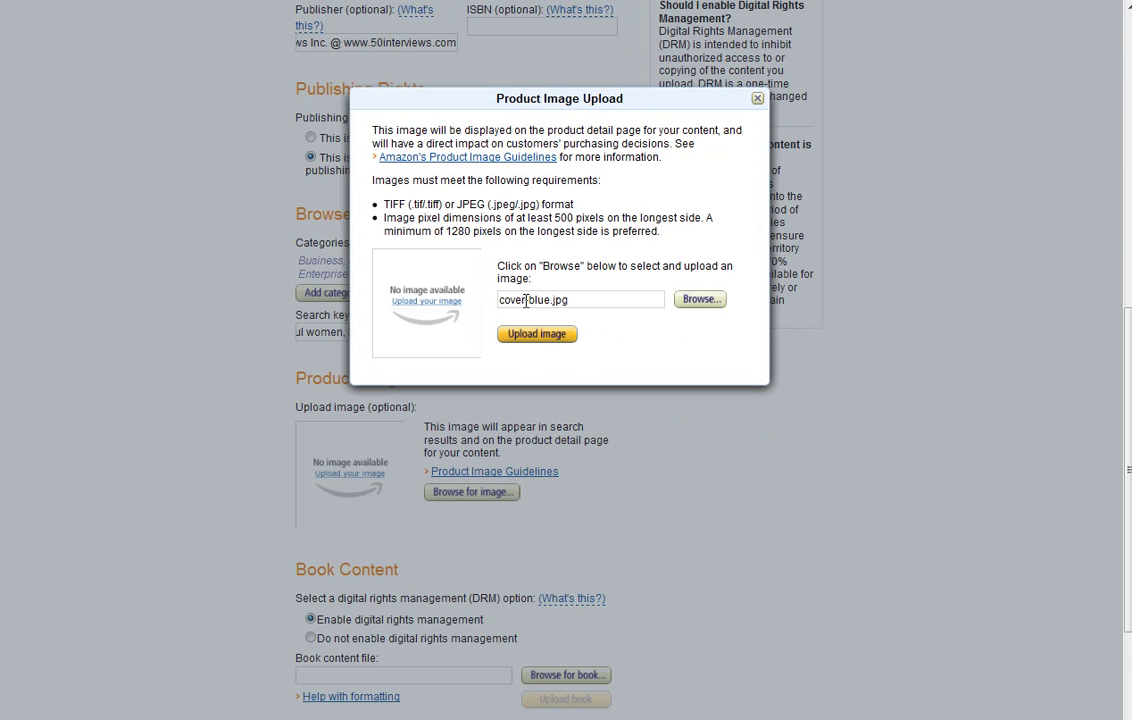
Step: Upload cover-blue.jpg as the product image, then choose a file for Book Content
click(527, 336)
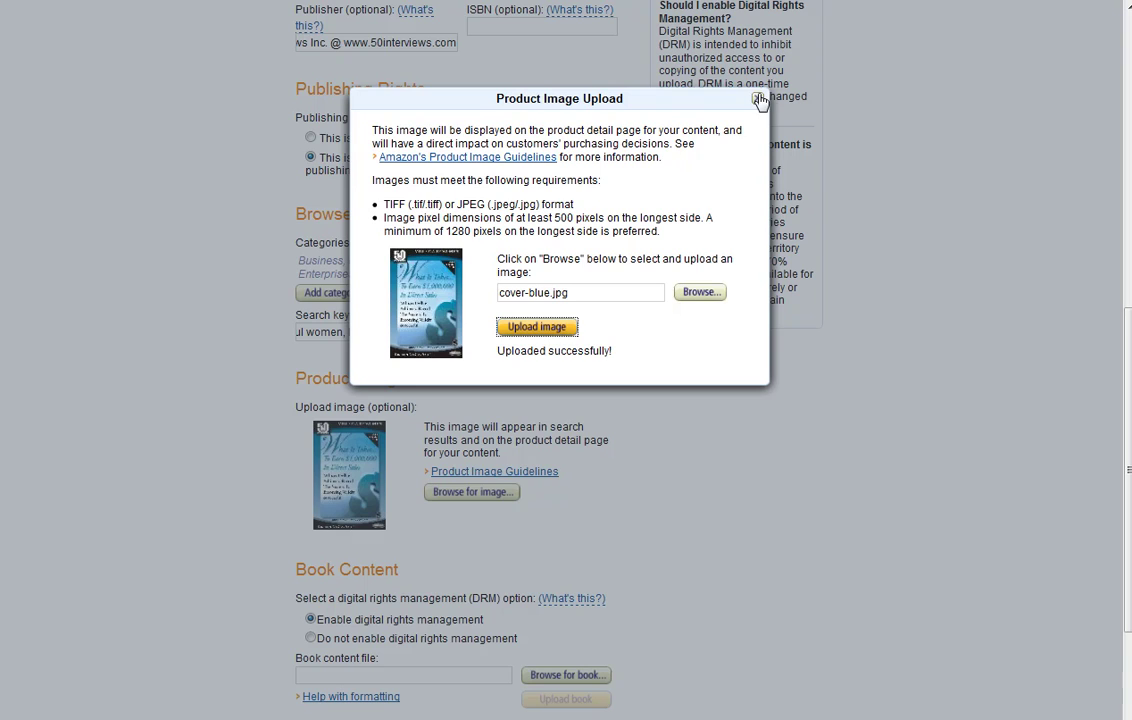
scroll(702, 322, down, 3)
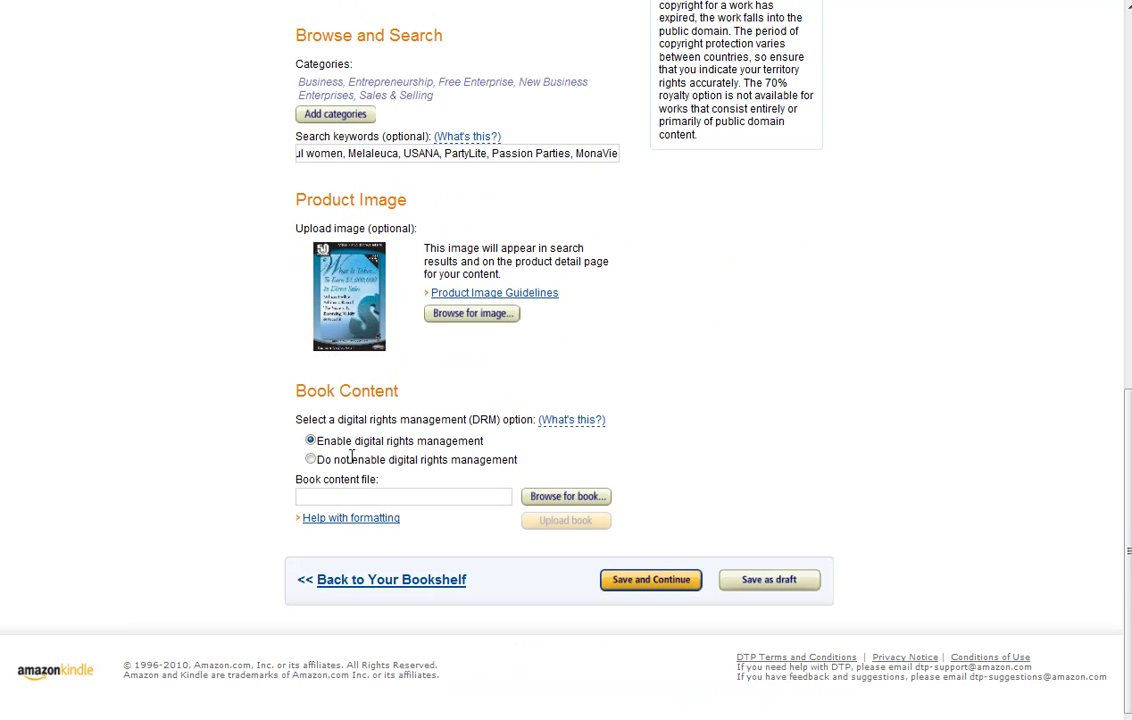
click(565, 497)
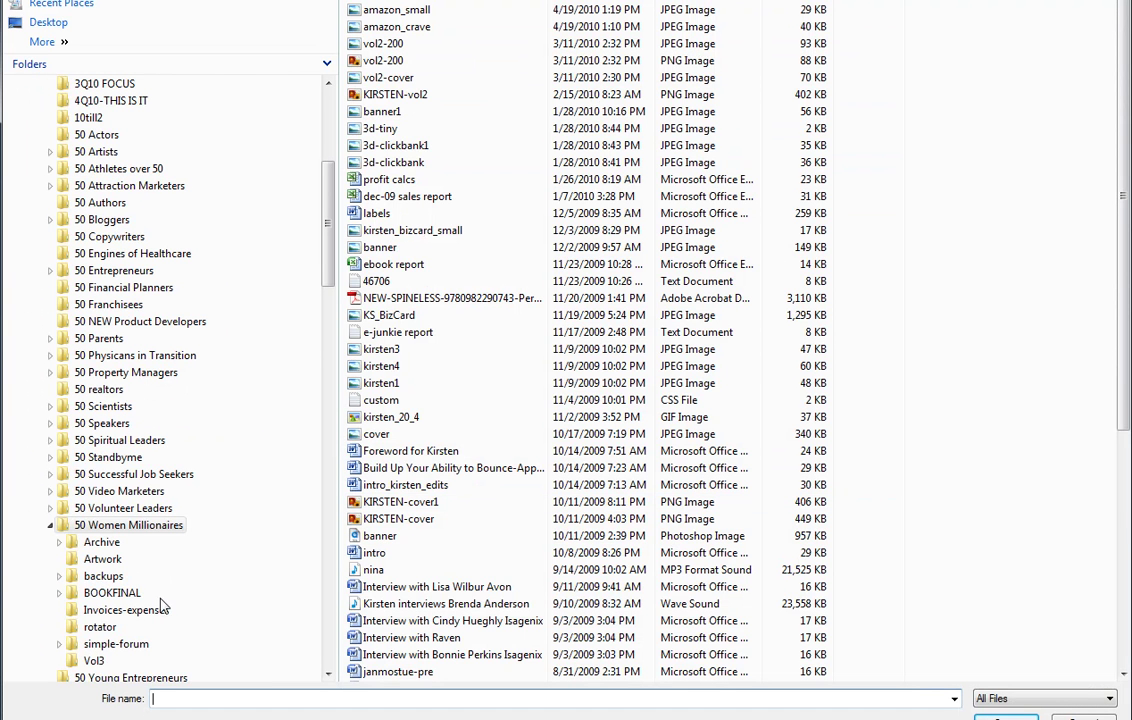
Step: Pick vol3.rtf from the Vol3 folder and upload it for conversion
click(90, 660)
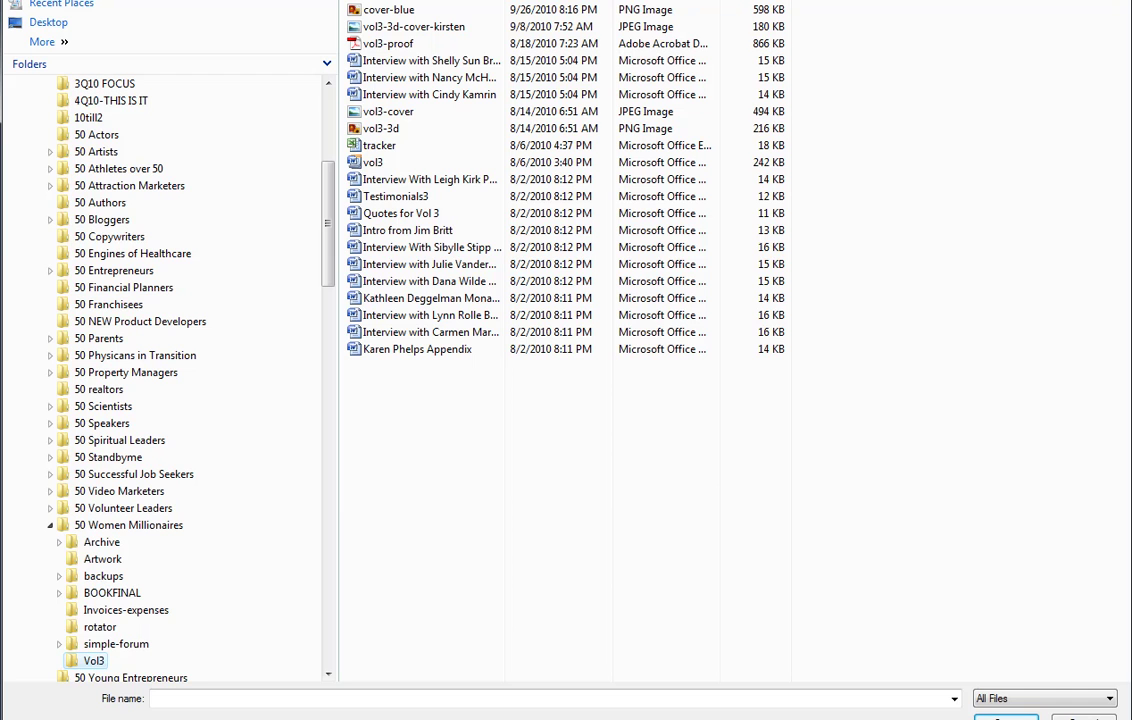
key(Return)
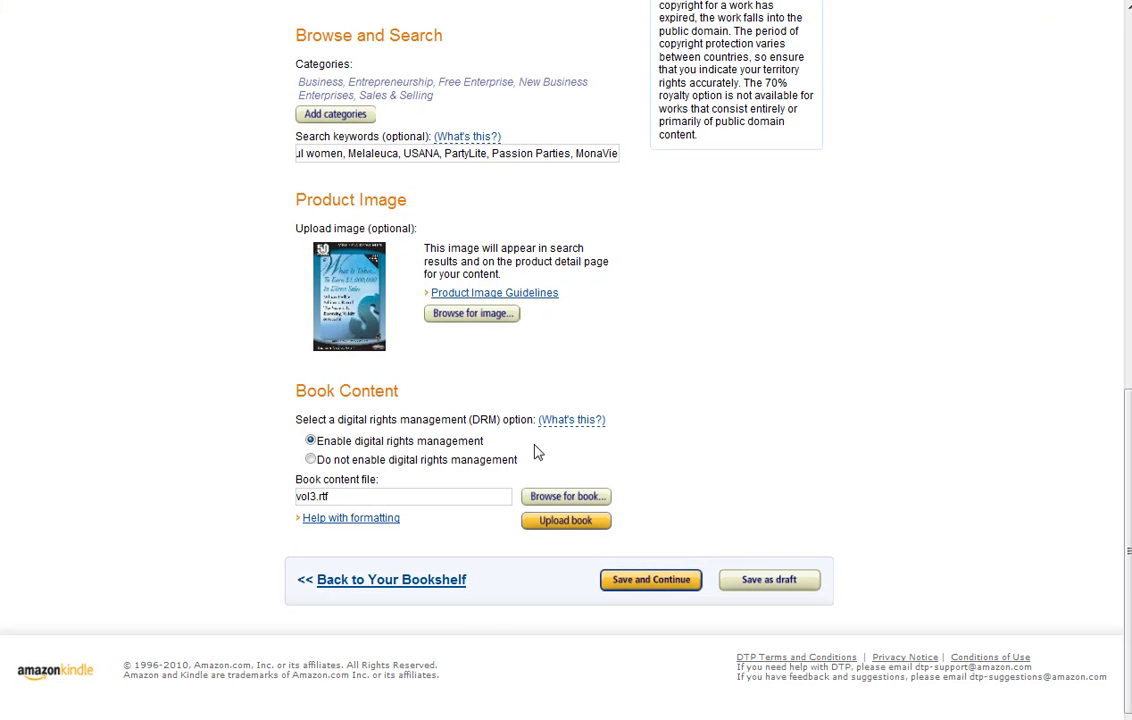
click(571, 527)
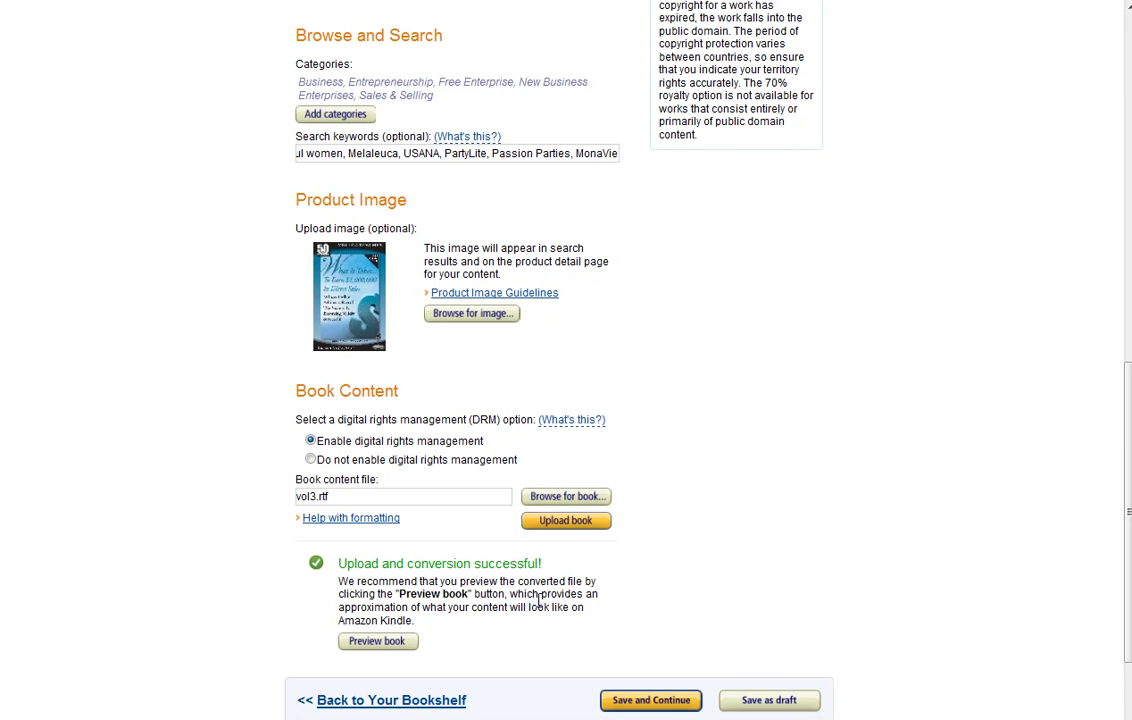
Step: Preview the converted book, page forward to the Table of Contents, then close the preview
click(390, 645)
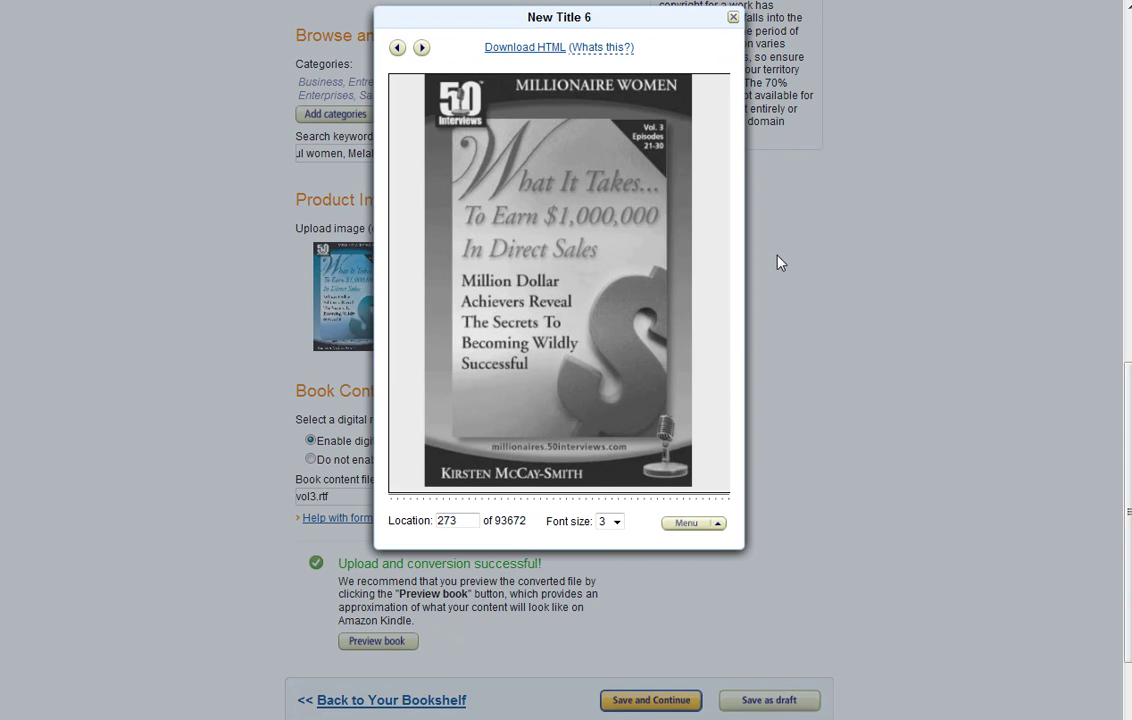
click(421, 49)
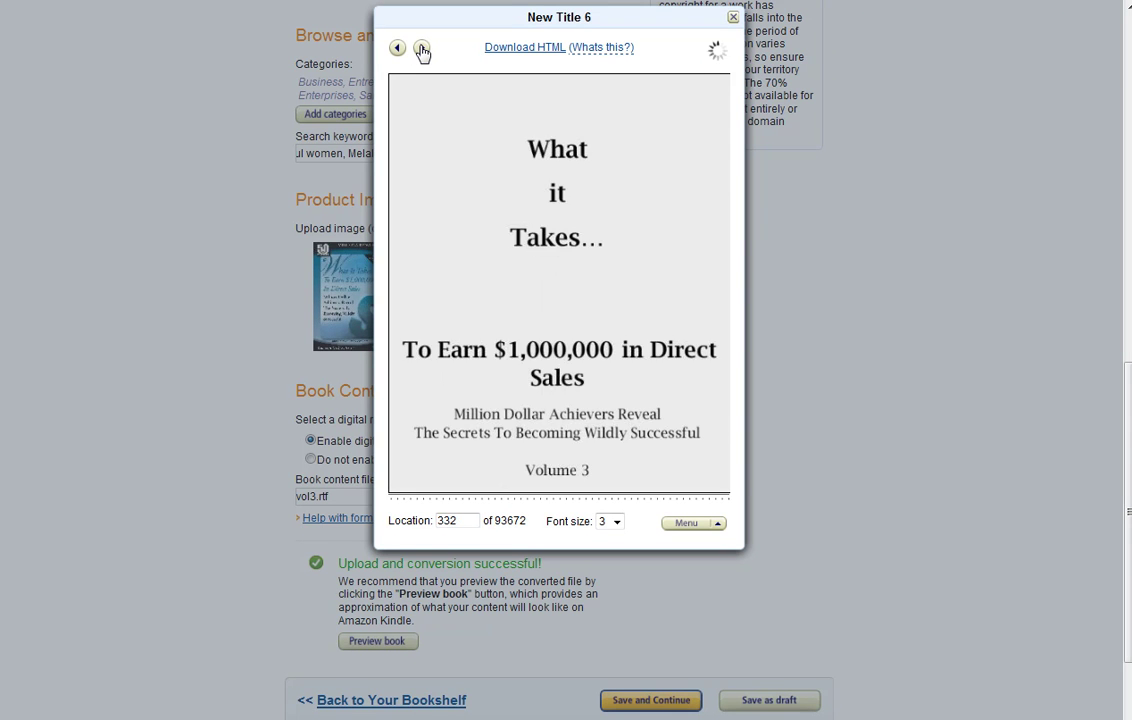
click(421, 49)
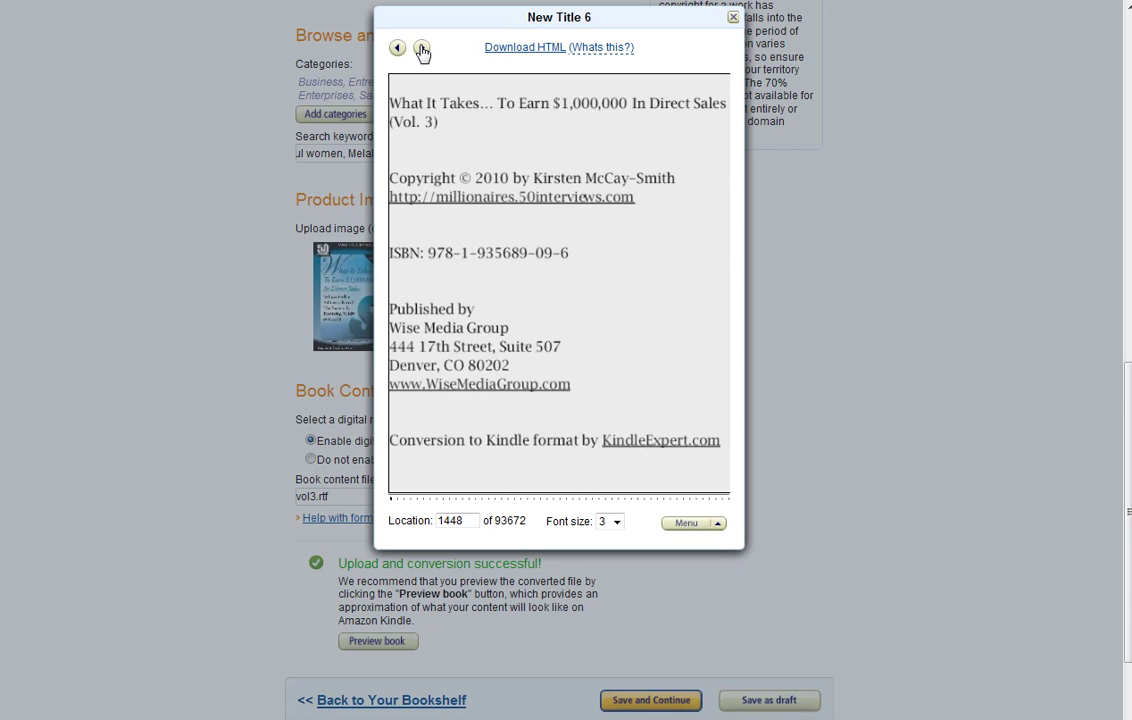
click(421, 49)
click(421, 49)
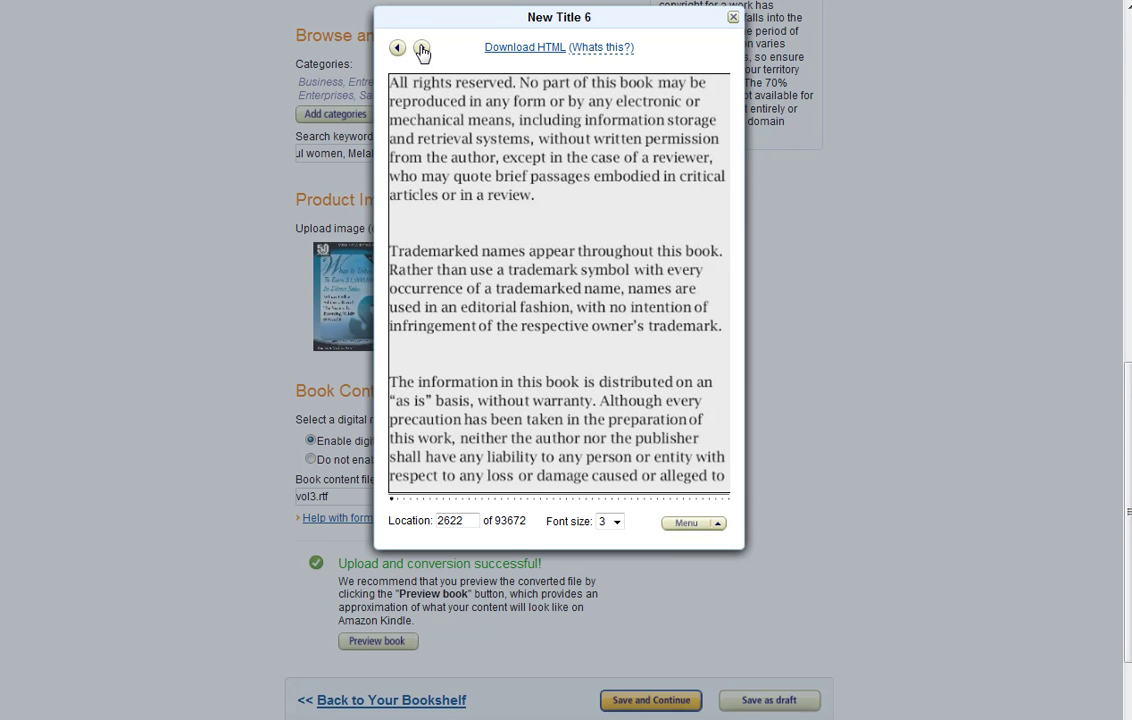
click(421, 49)
click(421, 49)
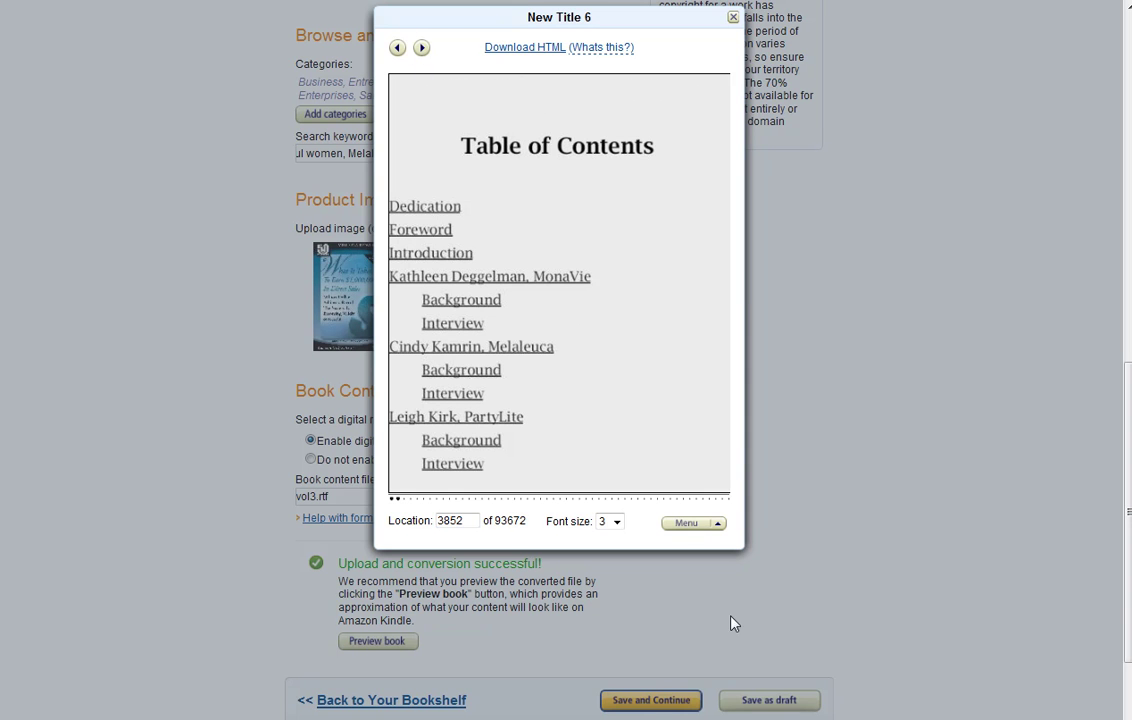
click(716, 524)
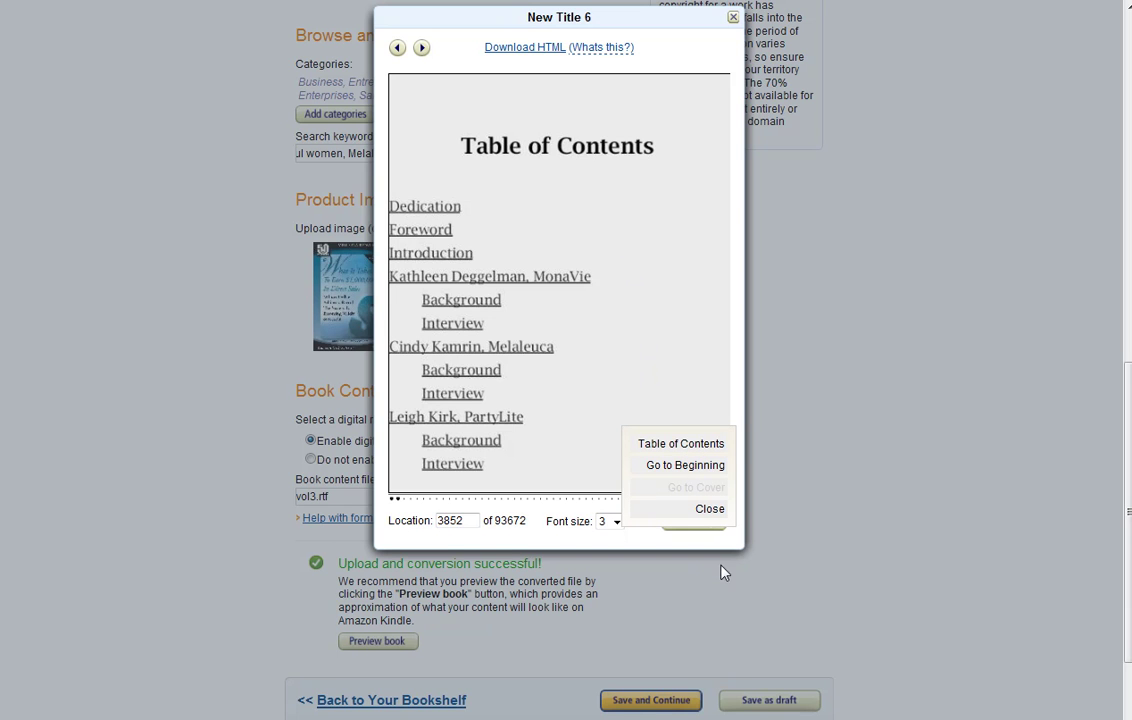
click(706, 511)
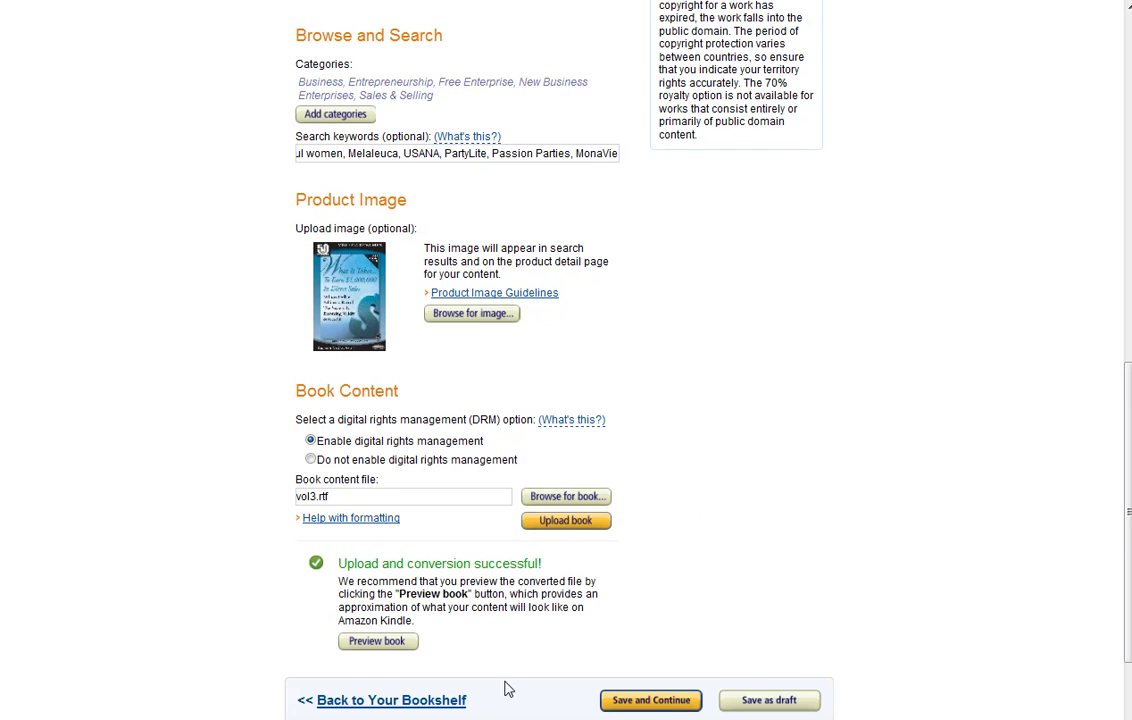
scroll(505, 688, down, 2)
Step: Save the book details and choose 70% royalty with a $9.95 list price
click(657, 618)
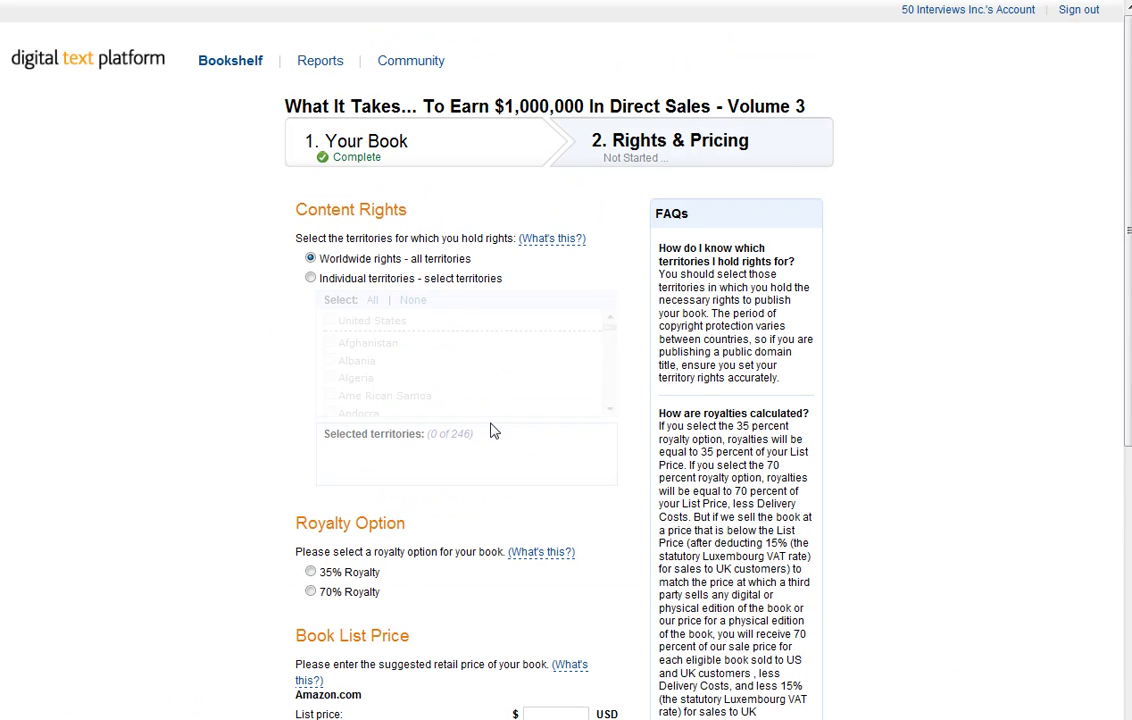
scroll(491, 431, down, 3)
click(311, 409)
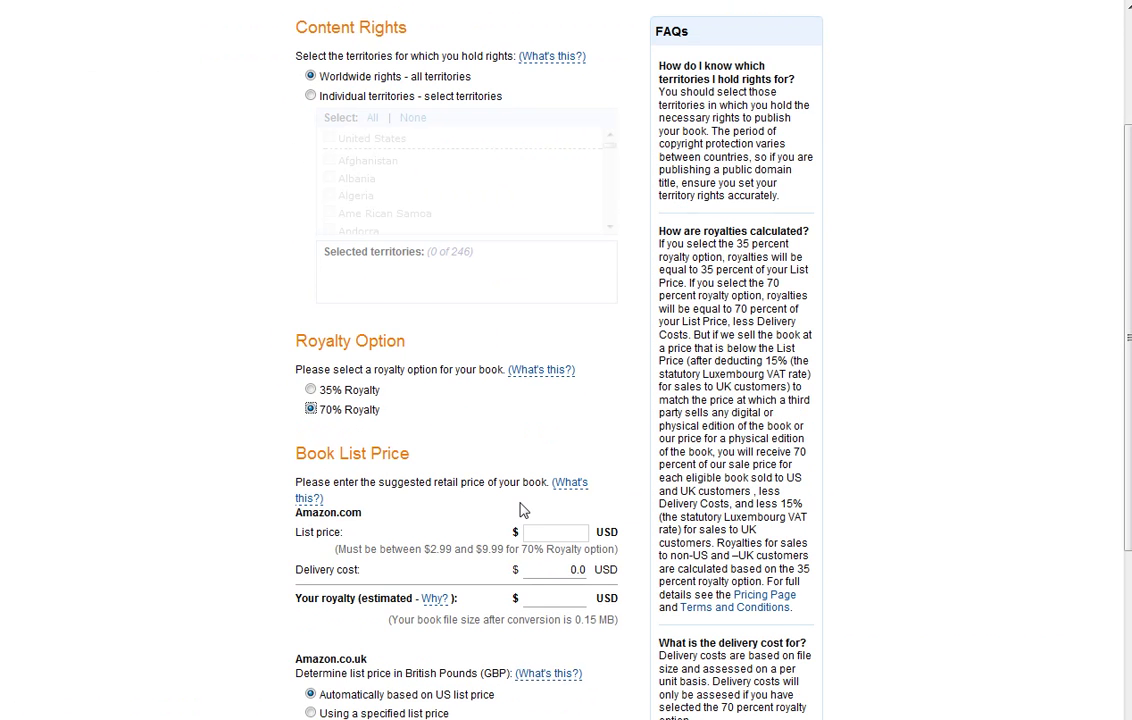
scroll(520, 510, down, 2)
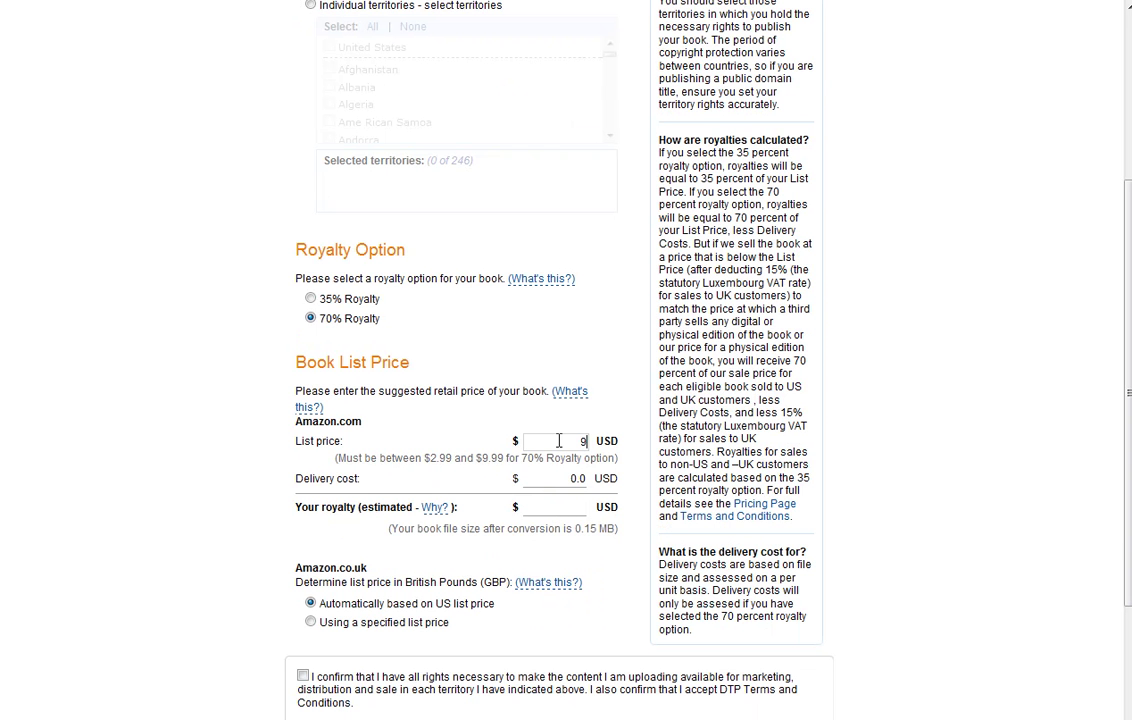
key(Tab)
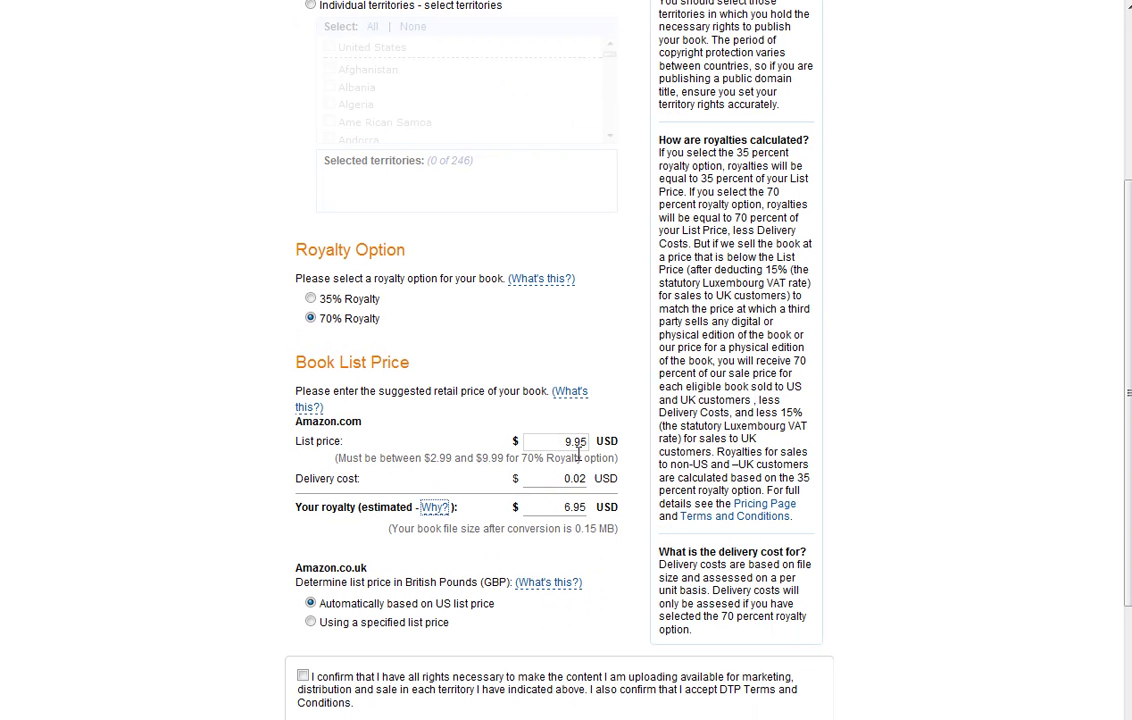
Step: Confirm the publishing rights, save and publish, and return to the Bookshelf
scroll(540, 560, down, 2)
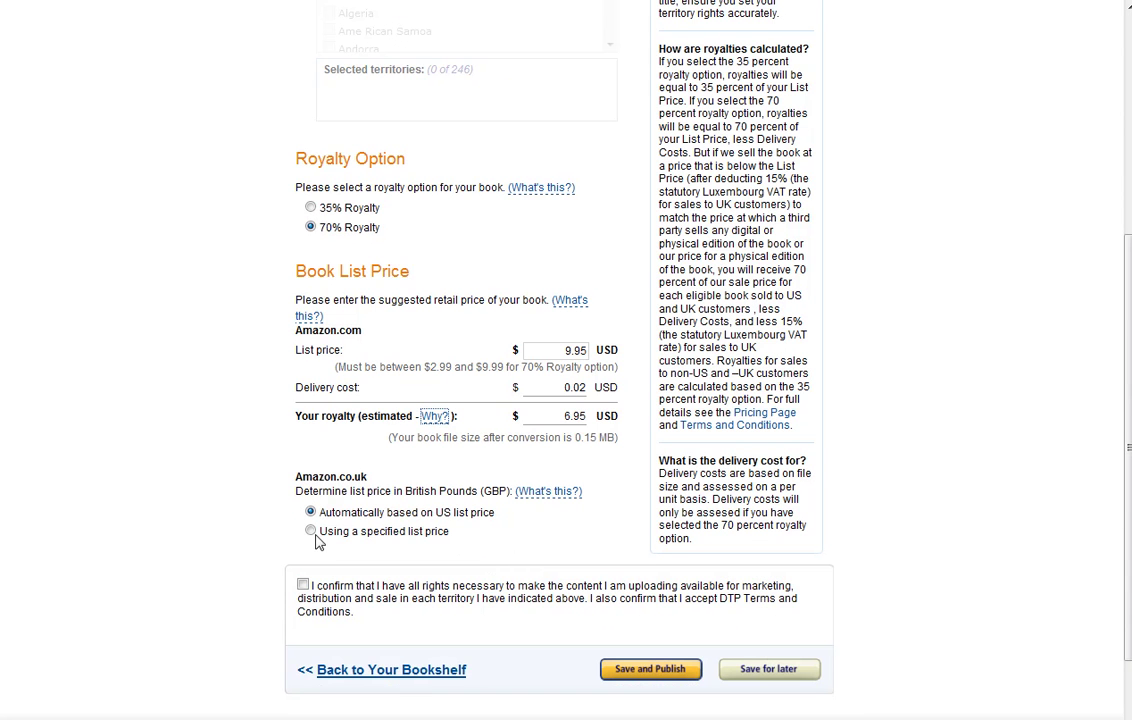
click(303, 585)
click(655, 669)
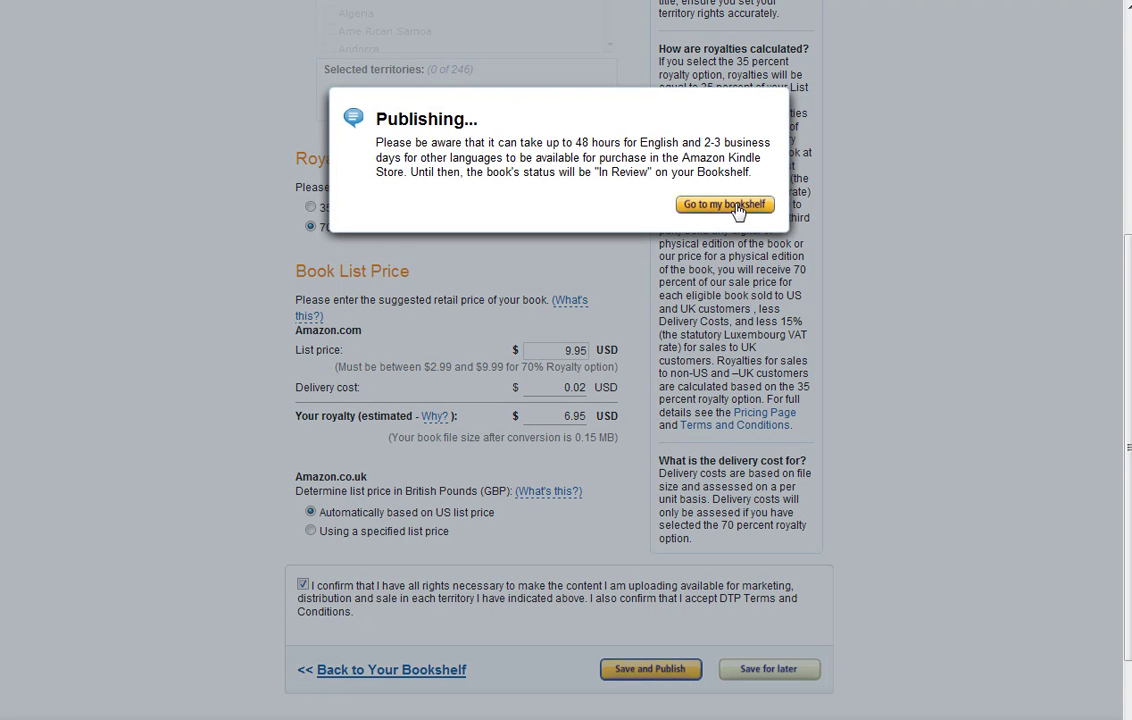
click(730, 206)
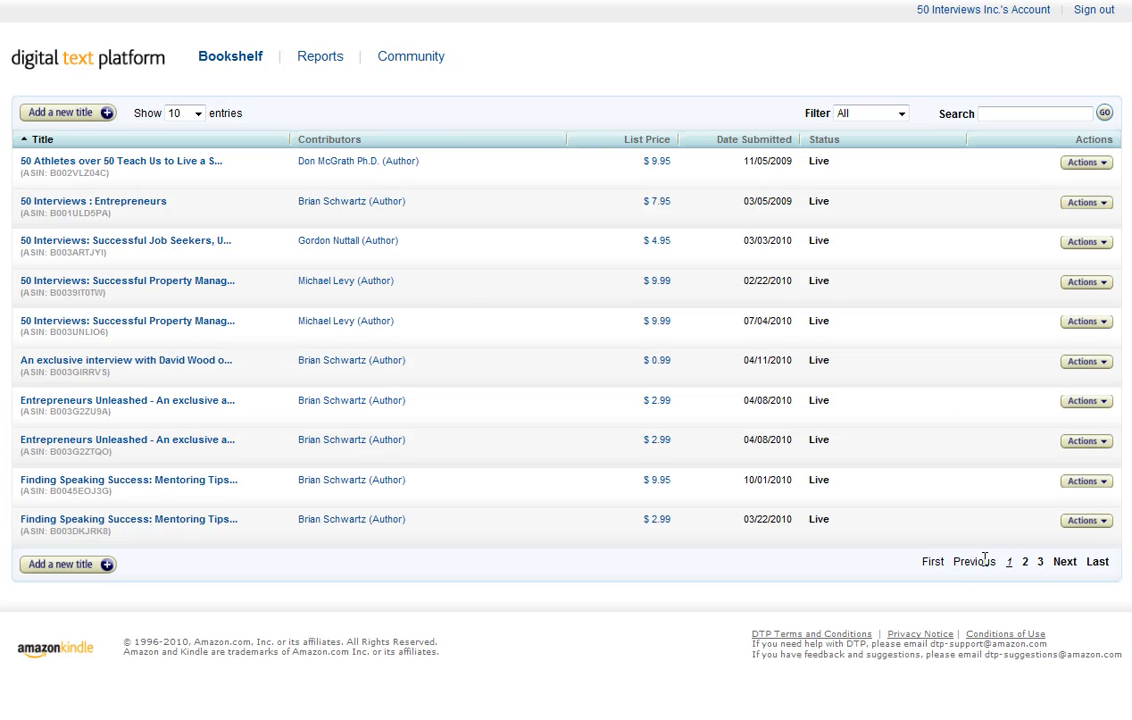
Step: Go to page 3 of the Bookshelf to find the new title at $9.95, In review
click(1062, 563)
click(1062, 563)
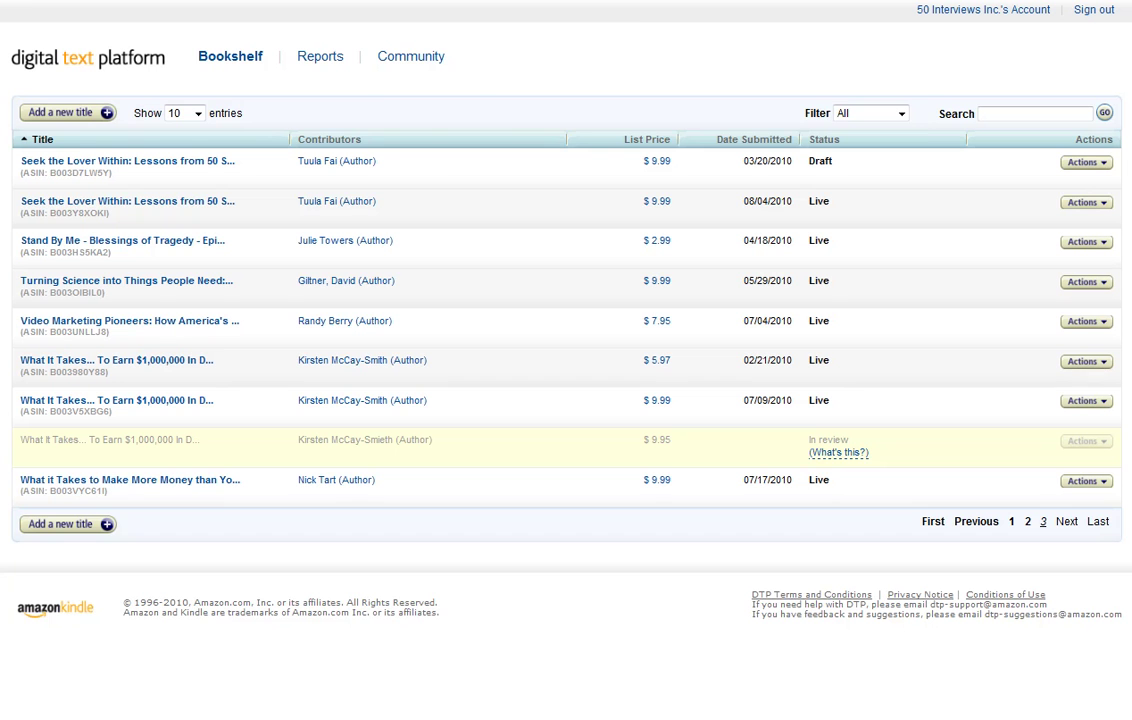
Step: Load kindleexpert.com from the address bar and open its Resources page
text(kindle)
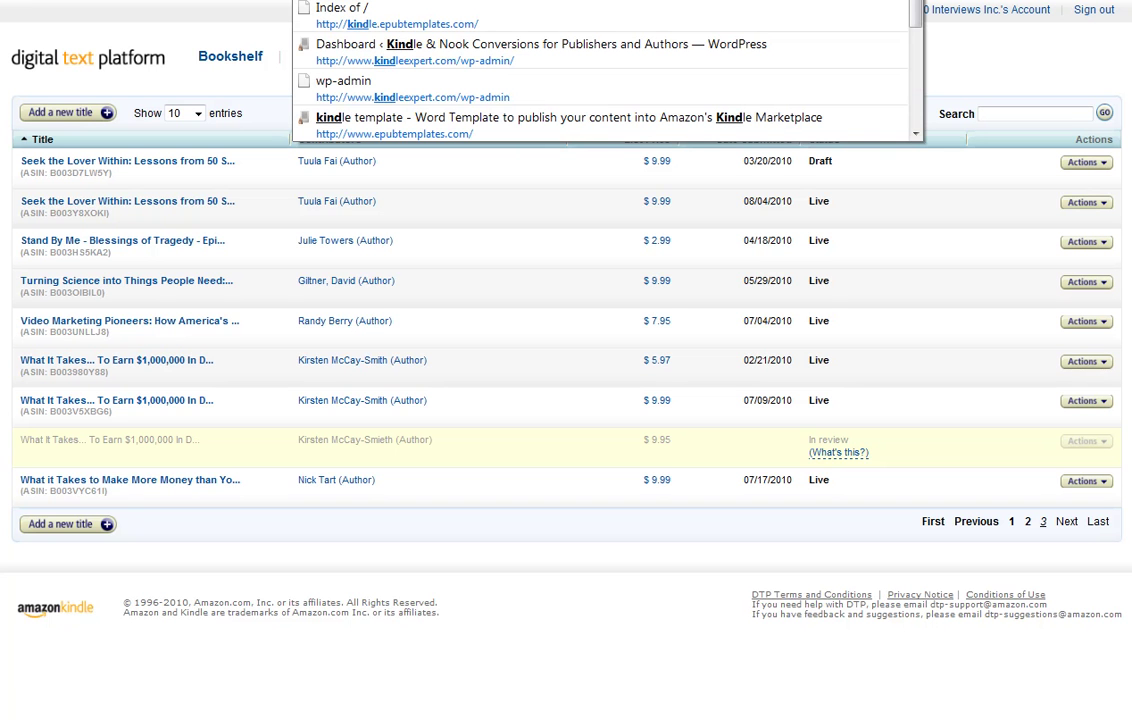
key(Escape)
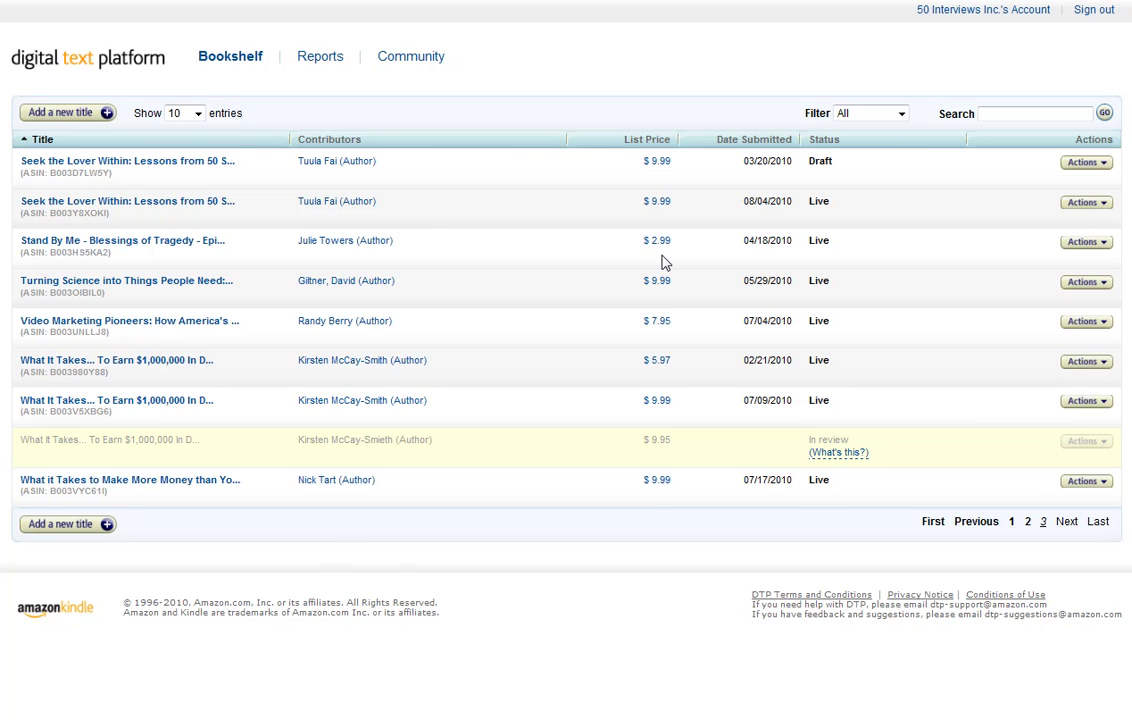
key(ctrl+Tab)
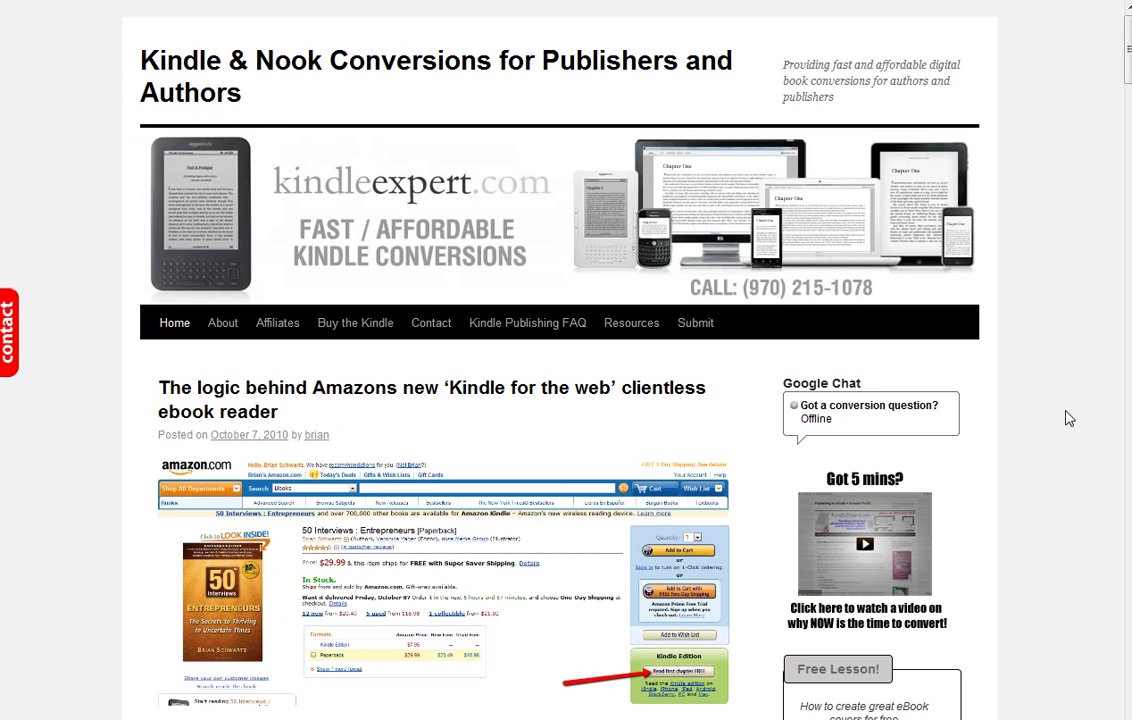
scroll(1052, 415, down, 1)
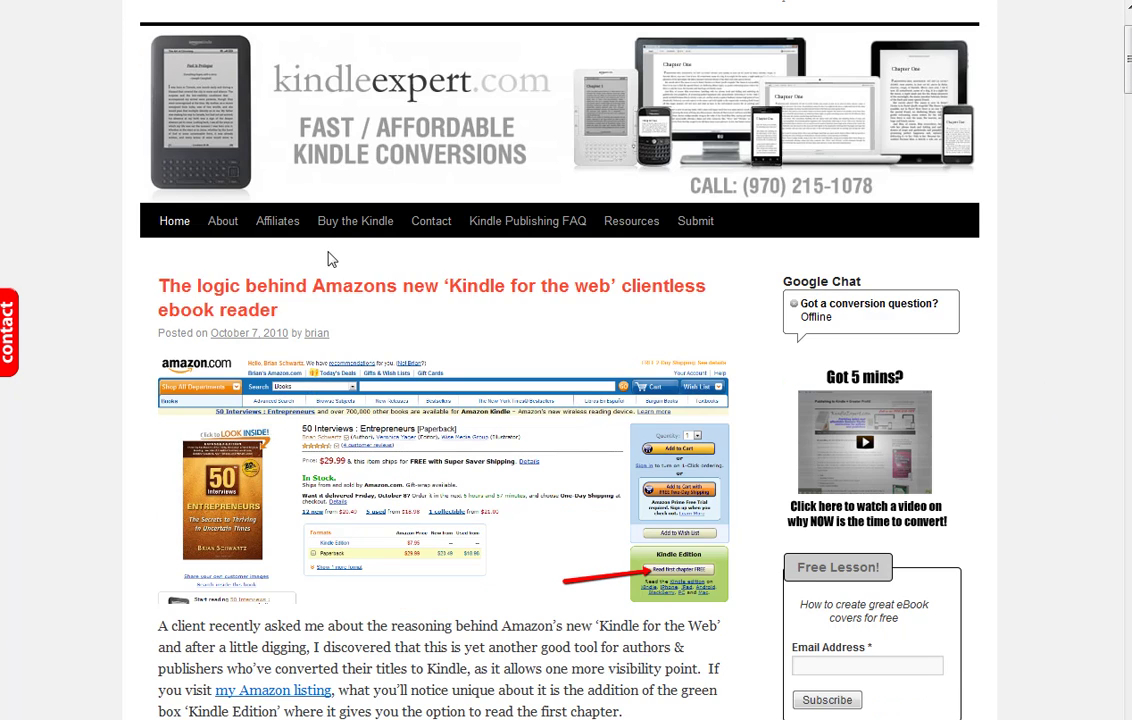
scroll(328, 258, up, 1)
mouse_move(630, 333)
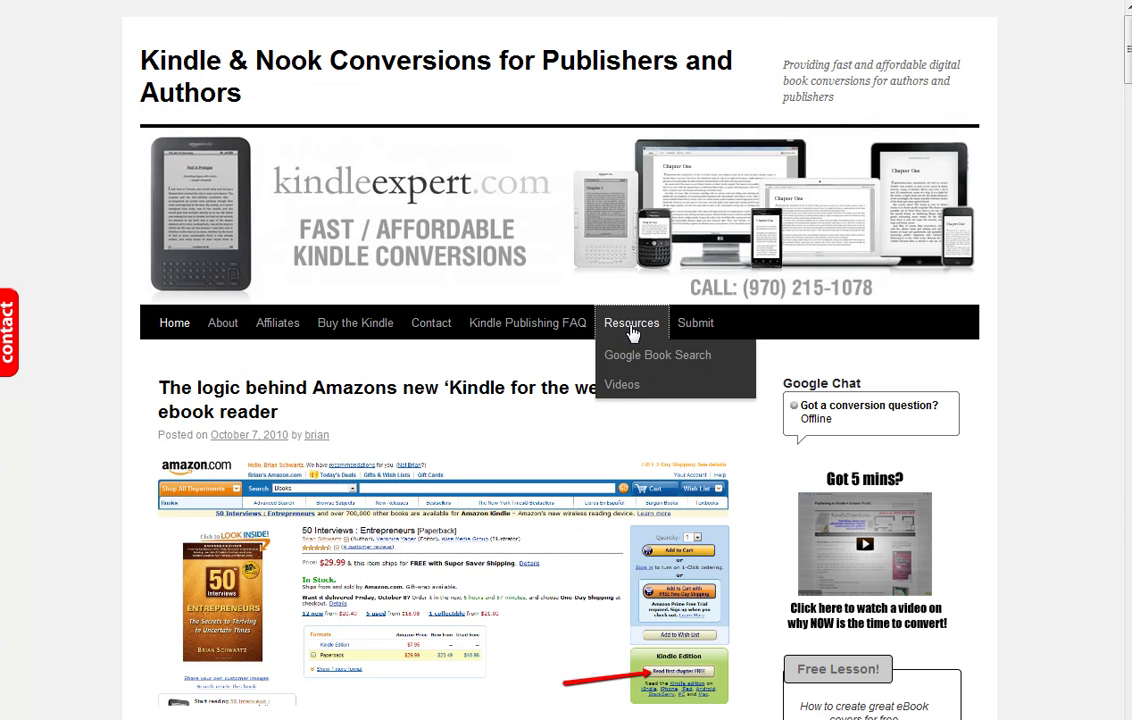
click(631, 330)
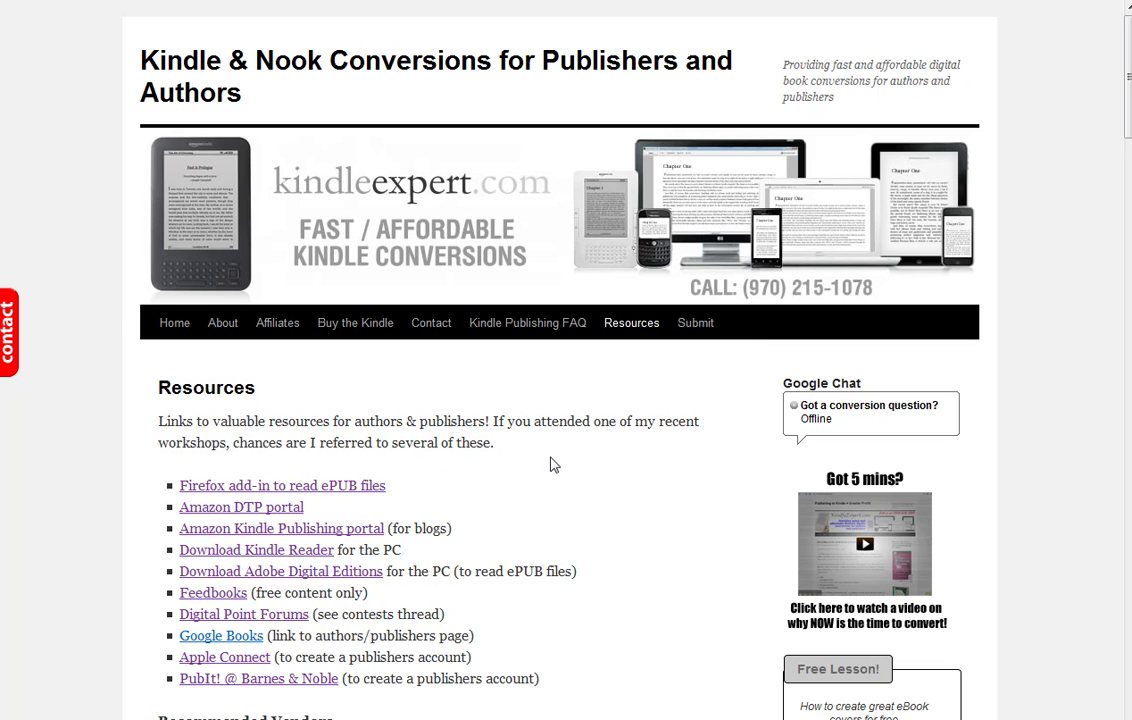
mouse_move(635, 330)
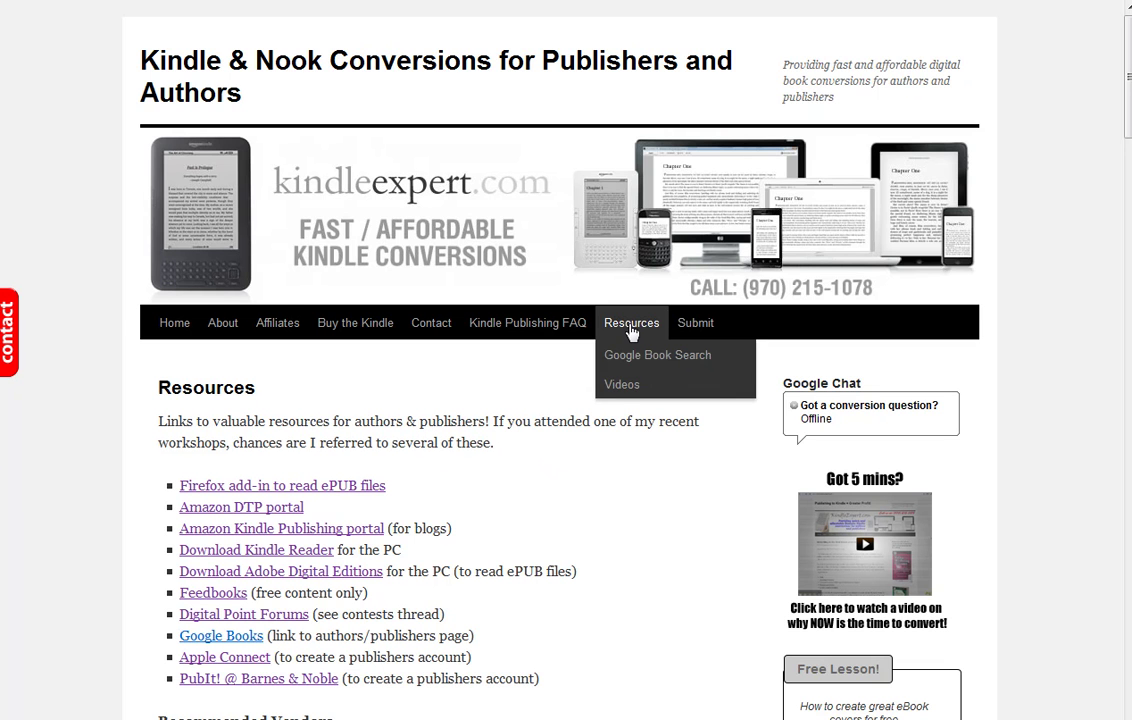